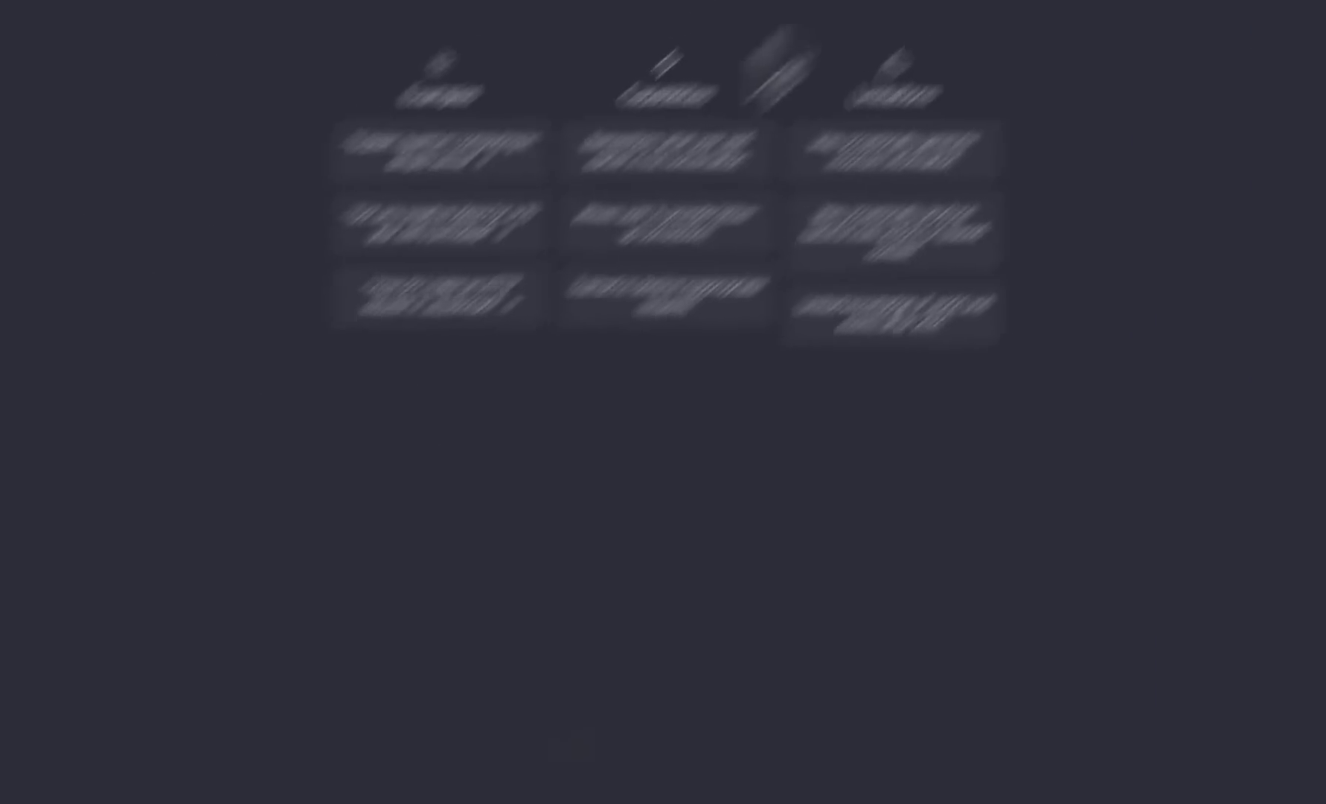
Step: Ask ChatGPT to 'Write a news article about Nicola Bulley', then stop the reply midway
left_click(665, 607)
type("Write a news art")
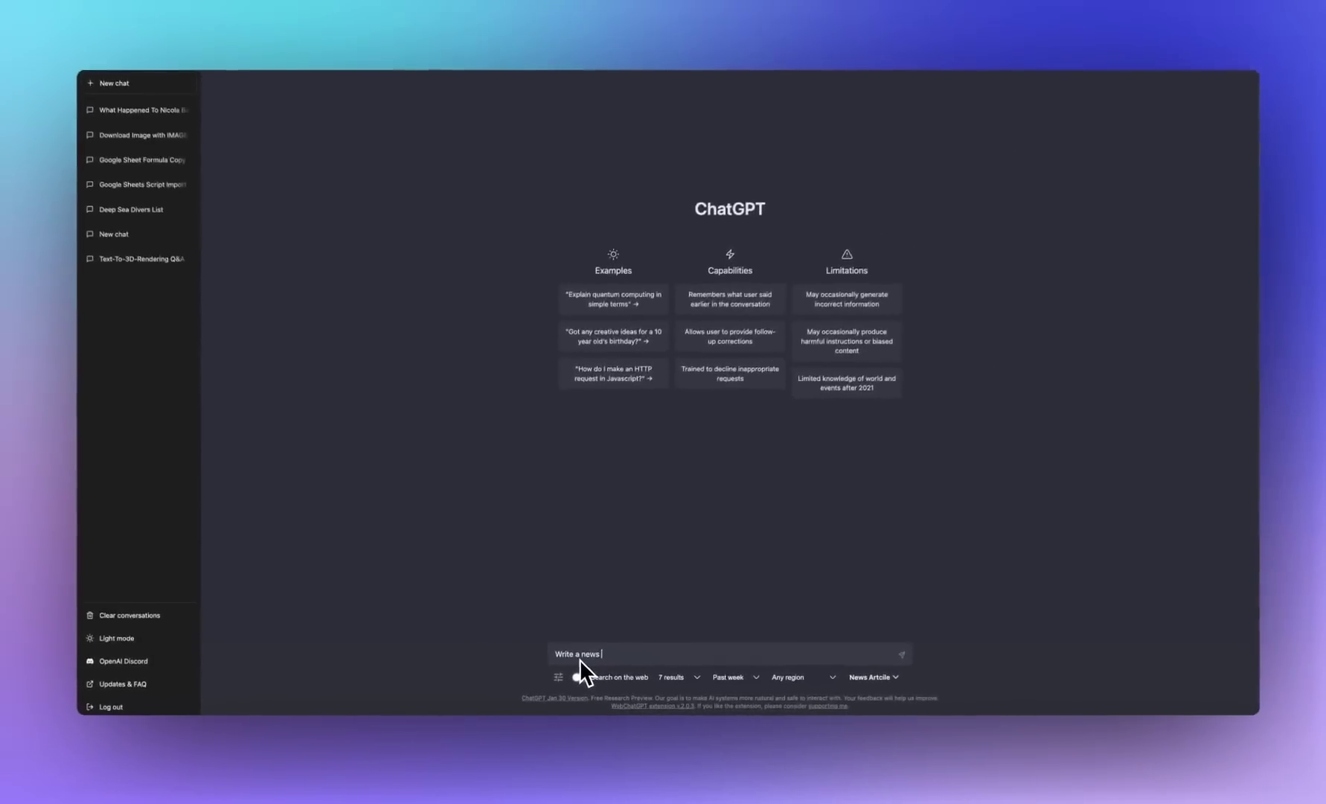
type("icle about")
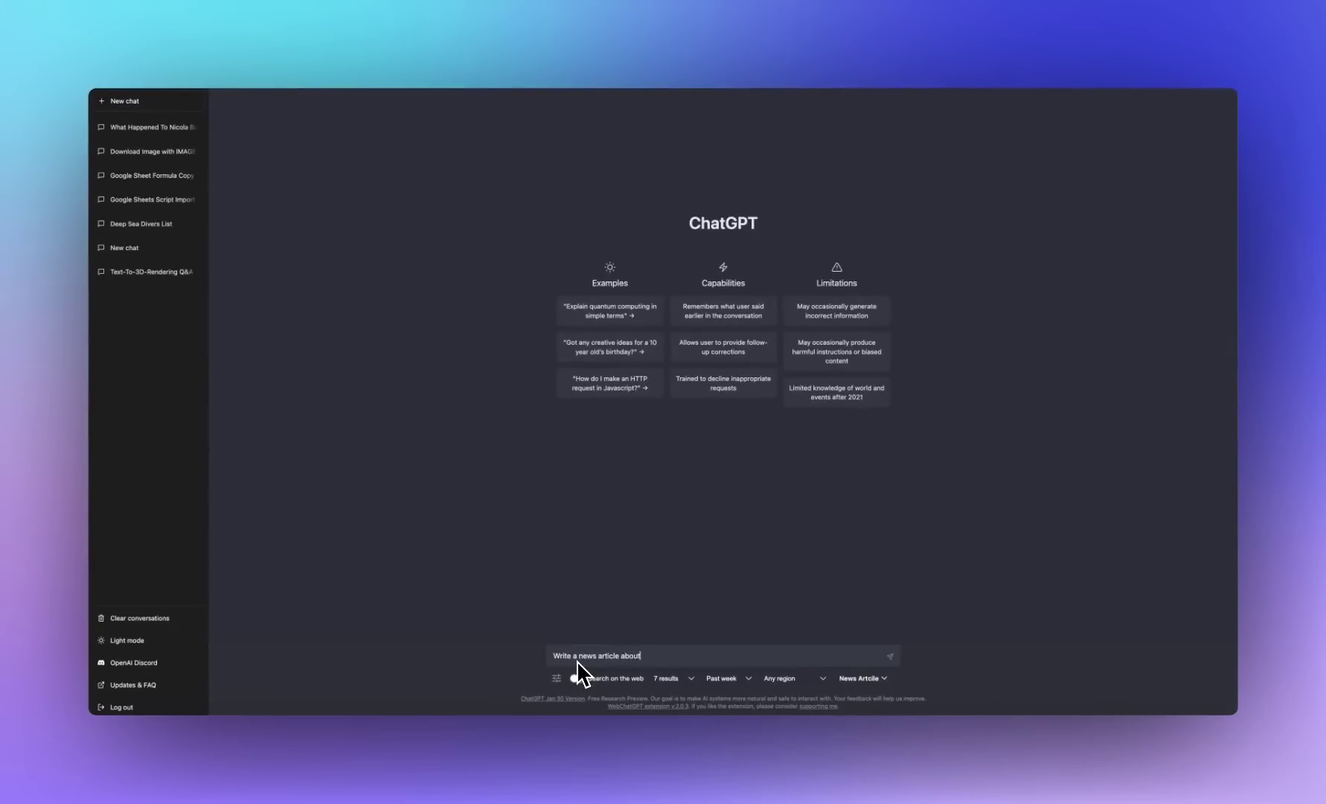
type("- Nicola Bulley")
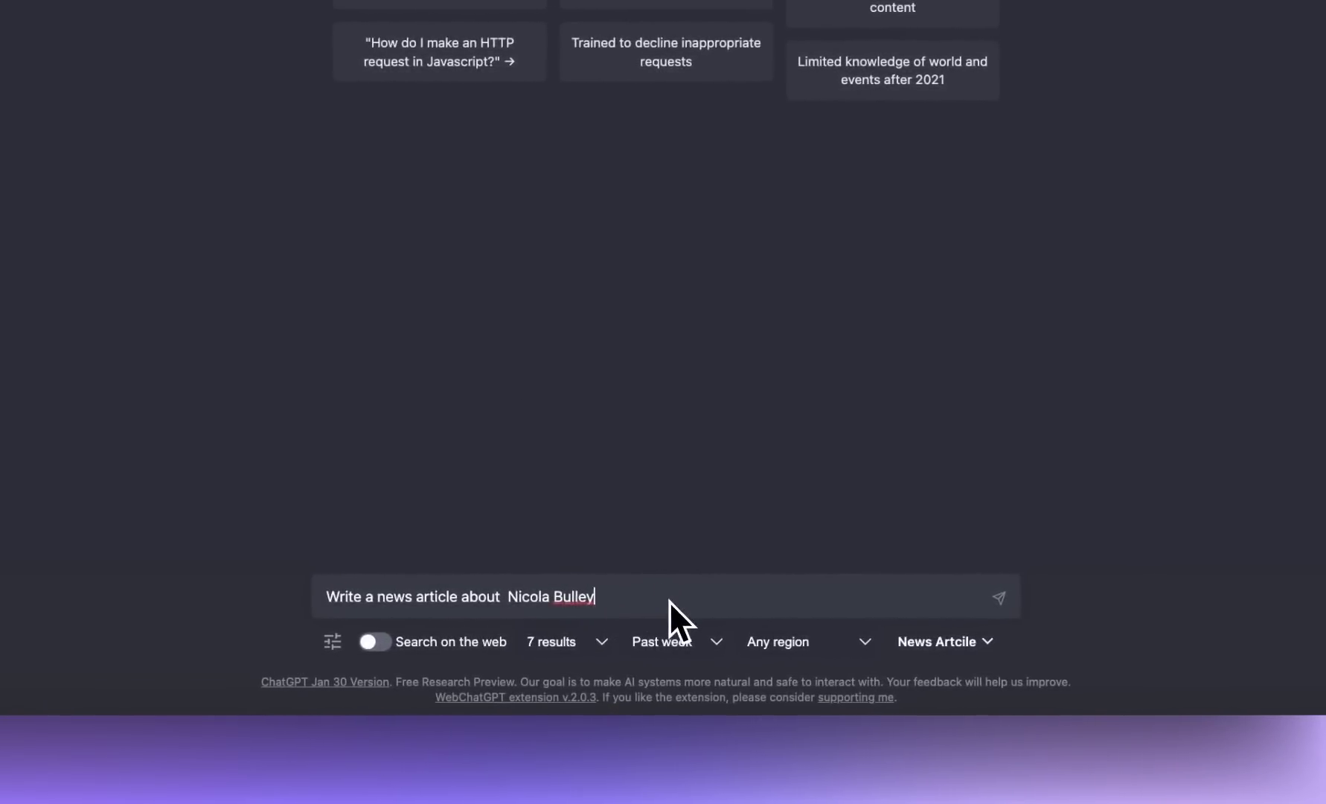
key("Return")
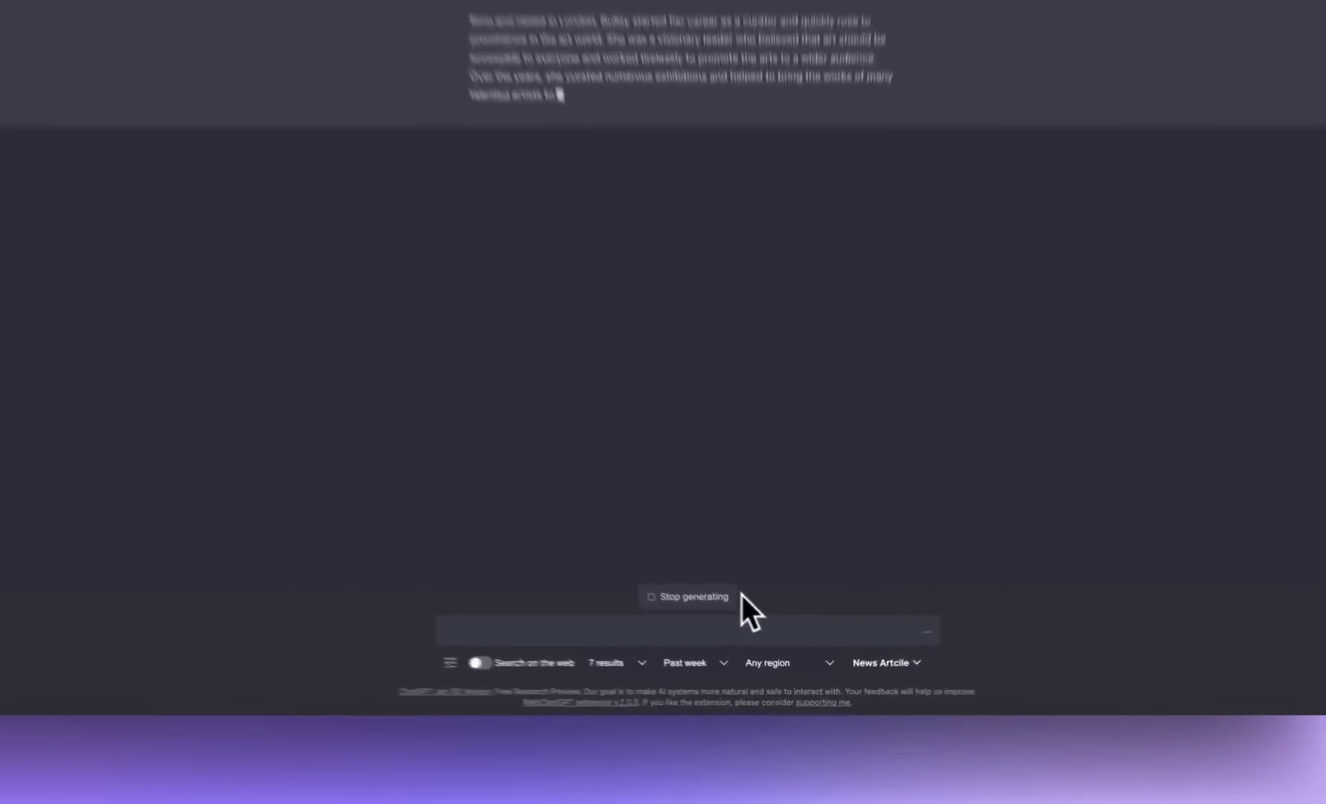
left_click(729, 596)
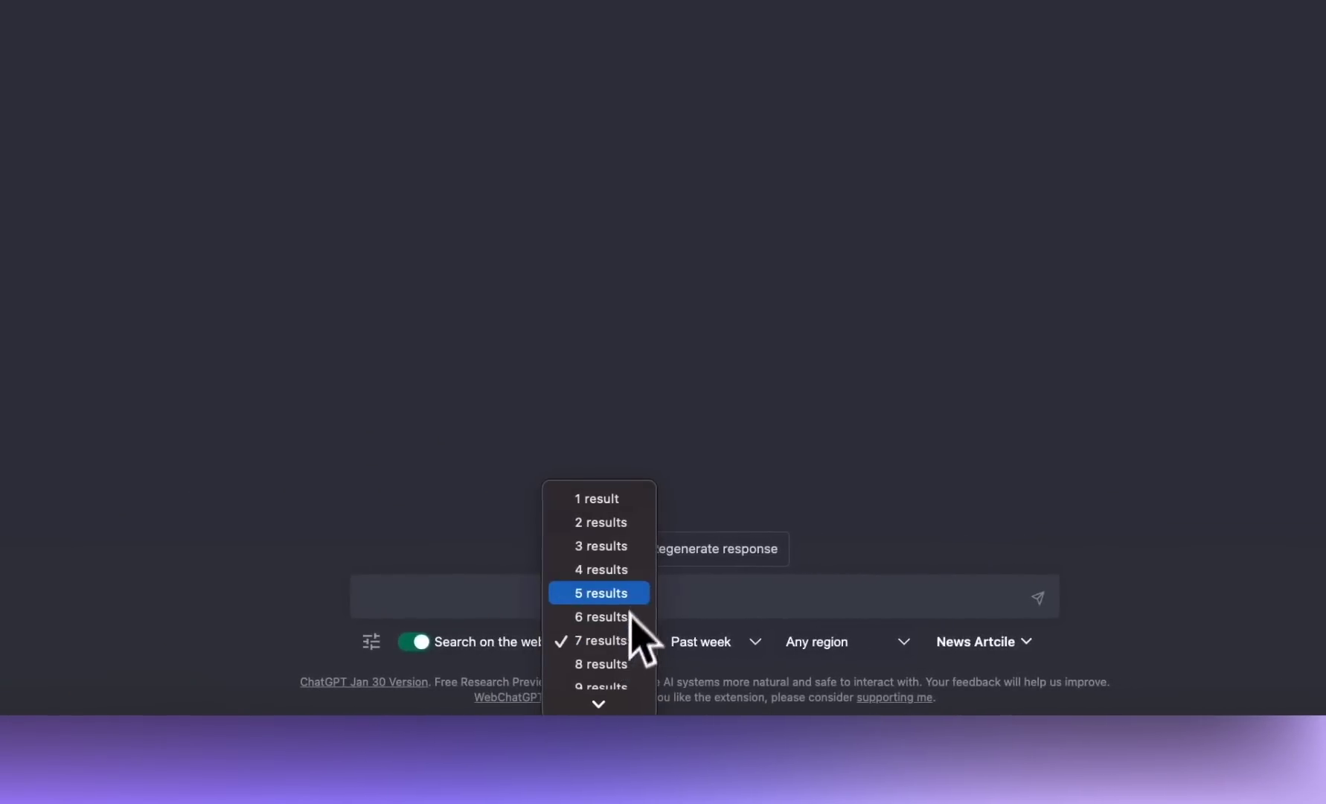
Step: Limit web search to 3 results from the past week in any region
left_click(632, 552)
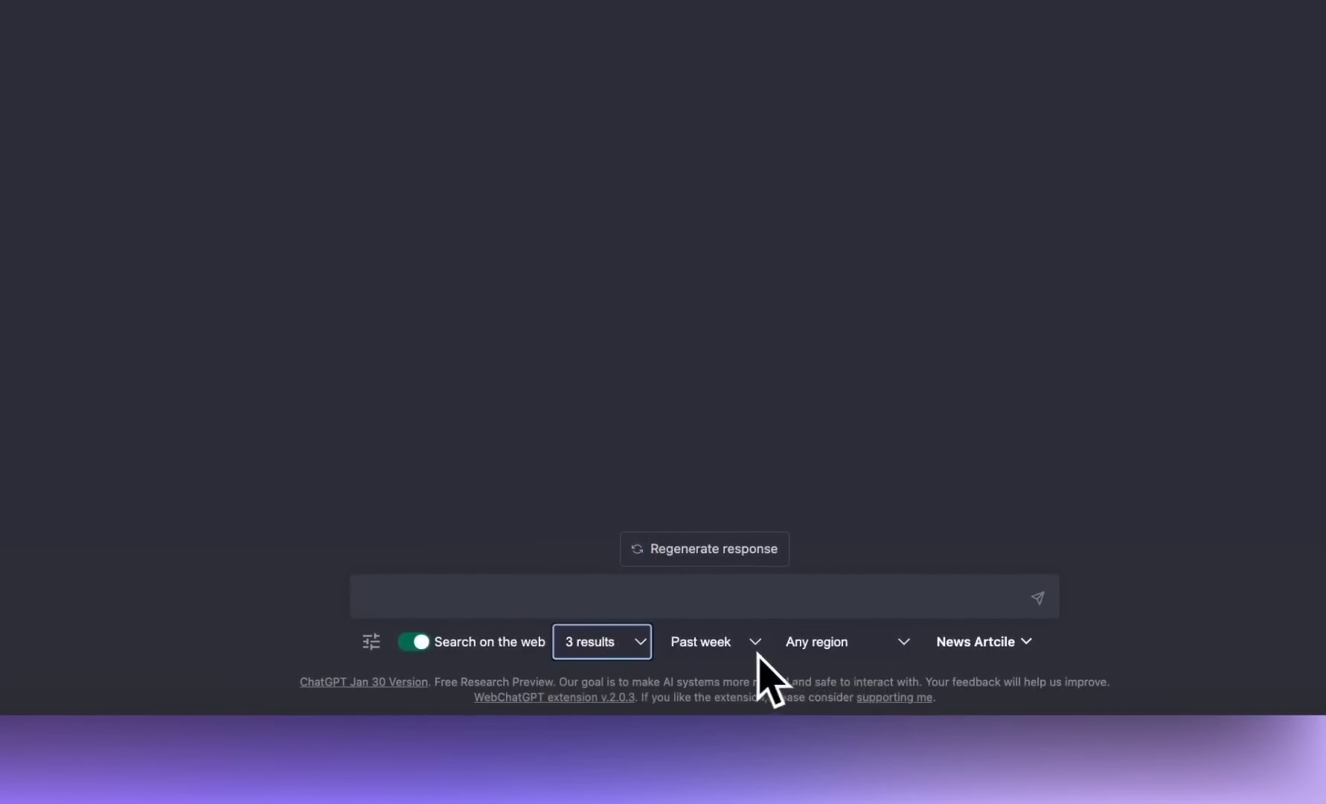
left_click(747, 640)
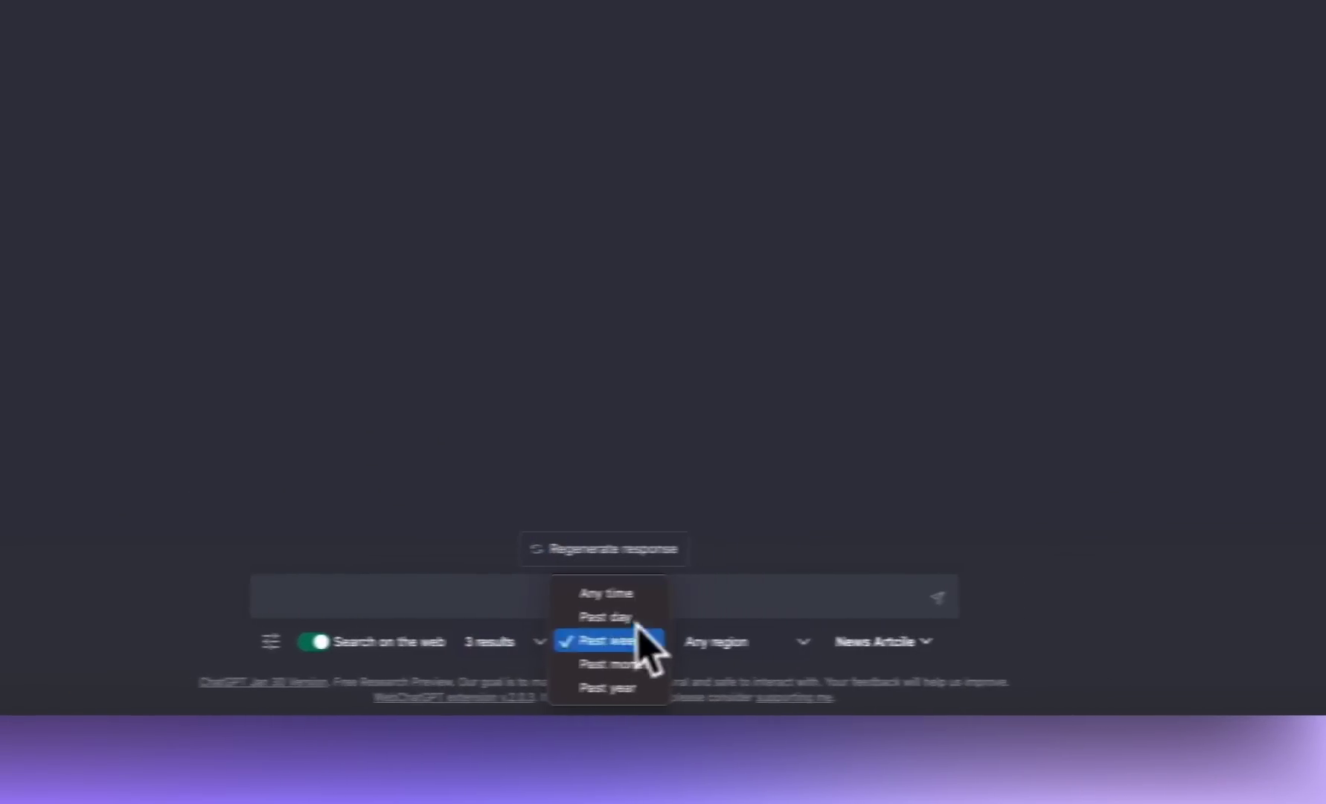
left_click(551, 640)
left_click(666, 642)
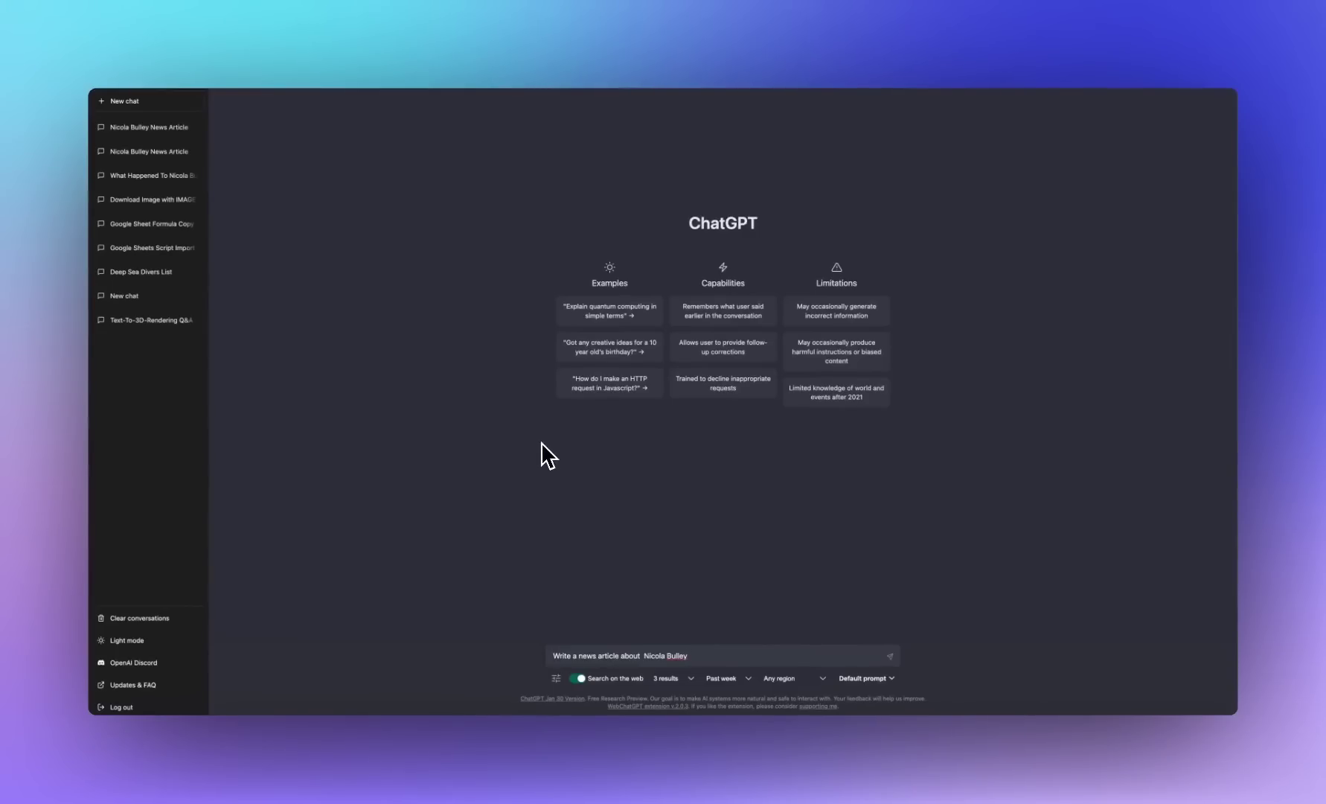
Step: Send the Nicola Bulley request with web search on to get a reply citing three sources
key("ctrl+a")
key("BackSpace")
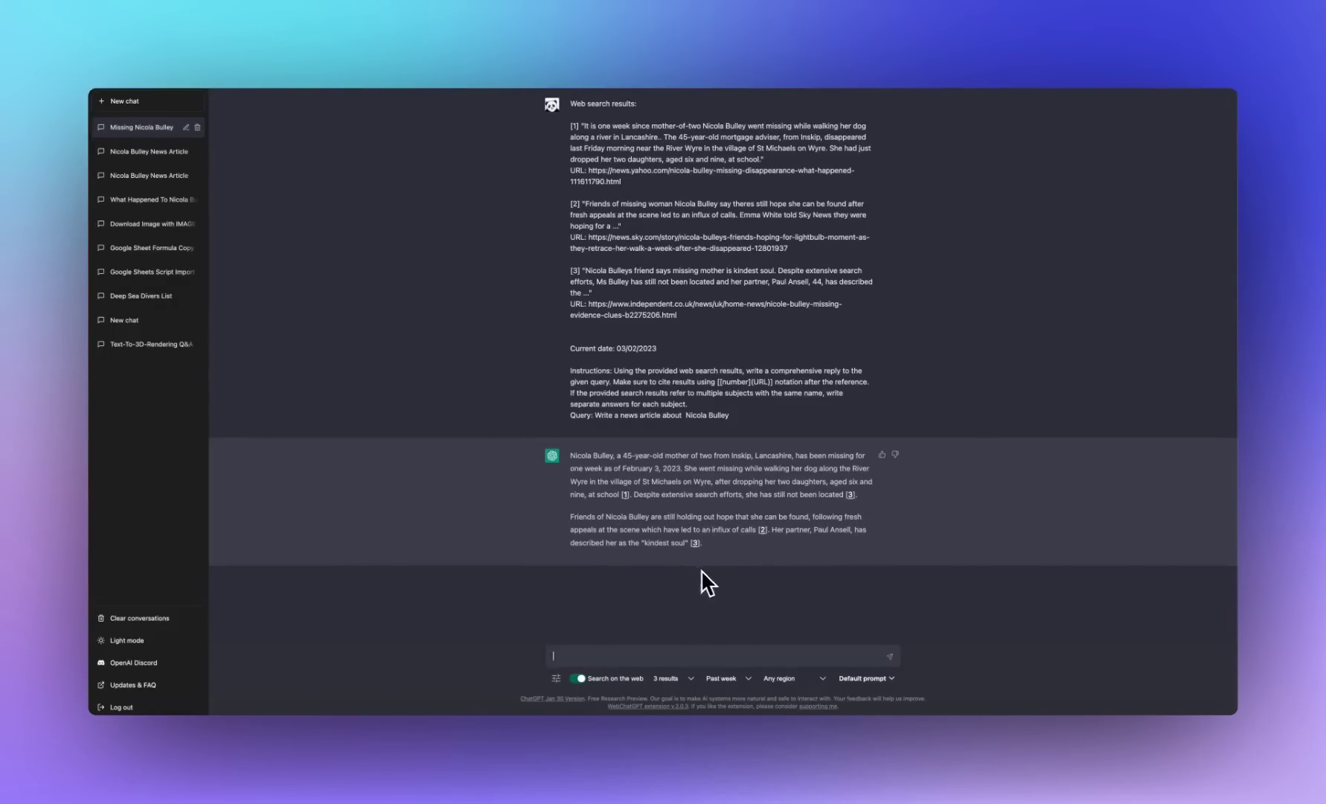
Step: Compare the Default prompt with the News Artcile template for a 1000-word article with <h2> subheadings
left_click(869, 680)
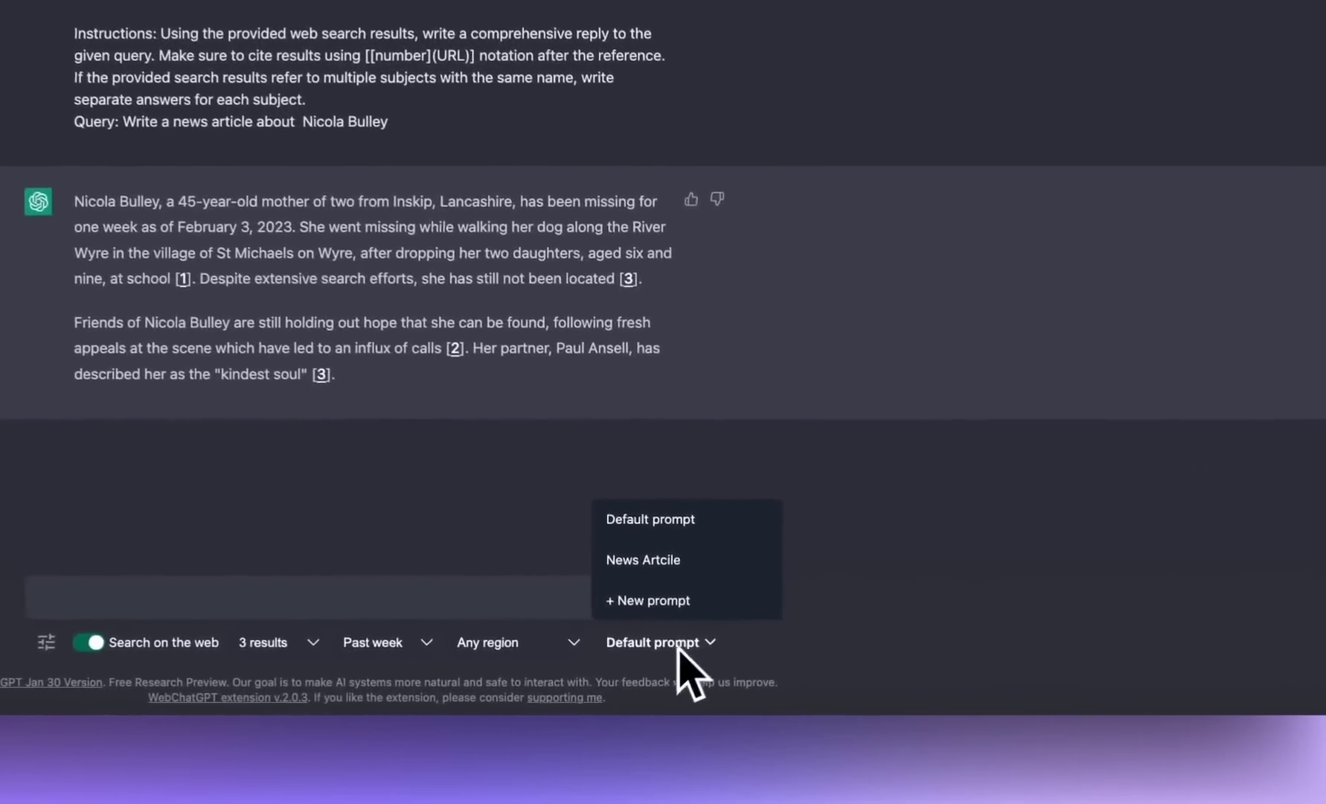
left_click(660, 603)
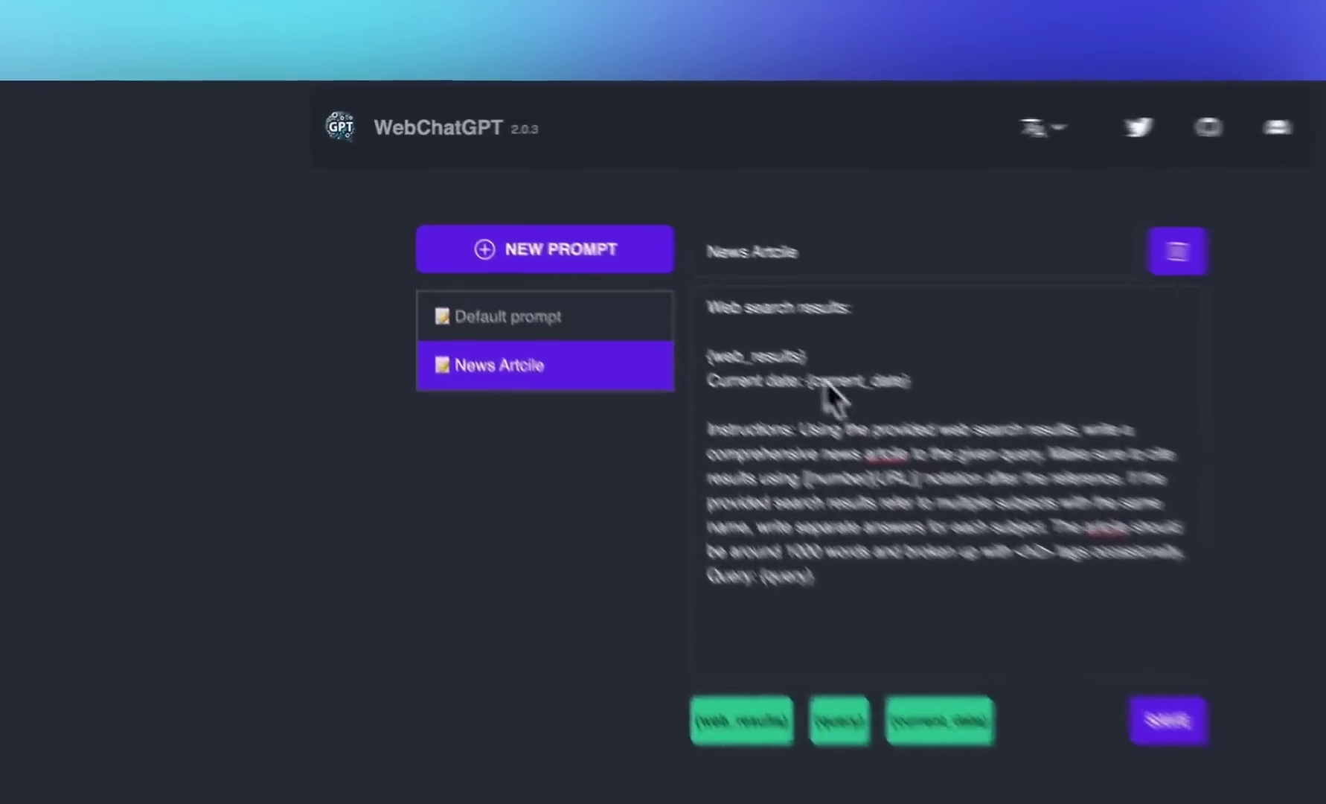
left_click(514, 253)
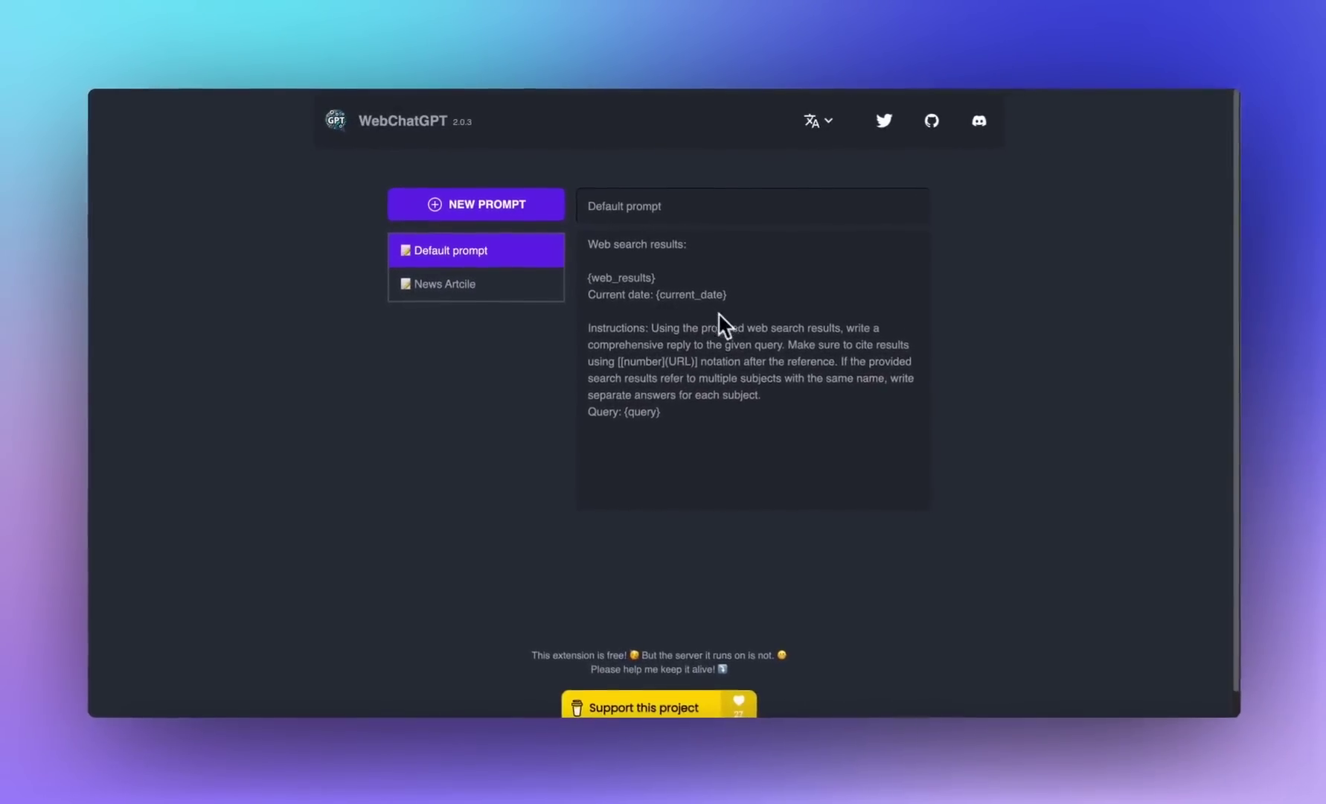
left_click(436, 284)
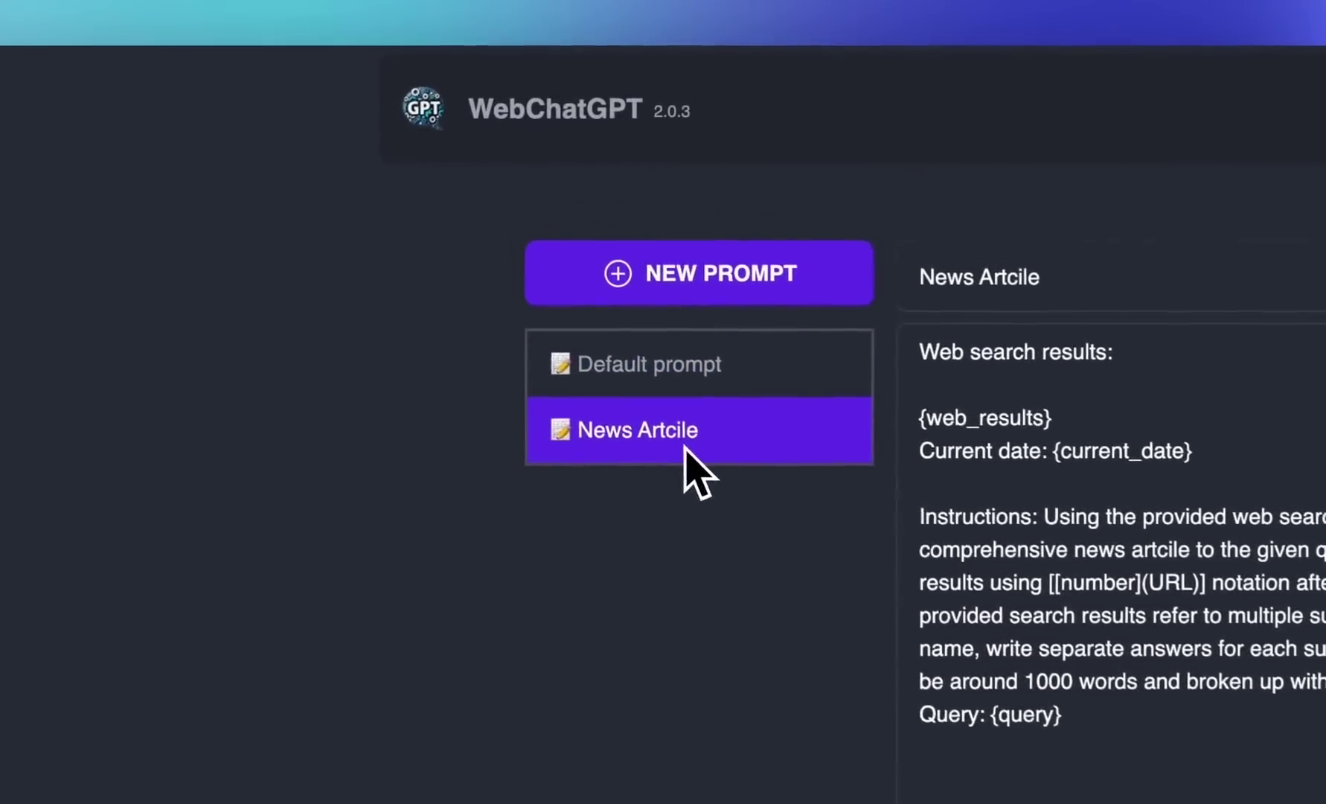
left_click(648, 364)
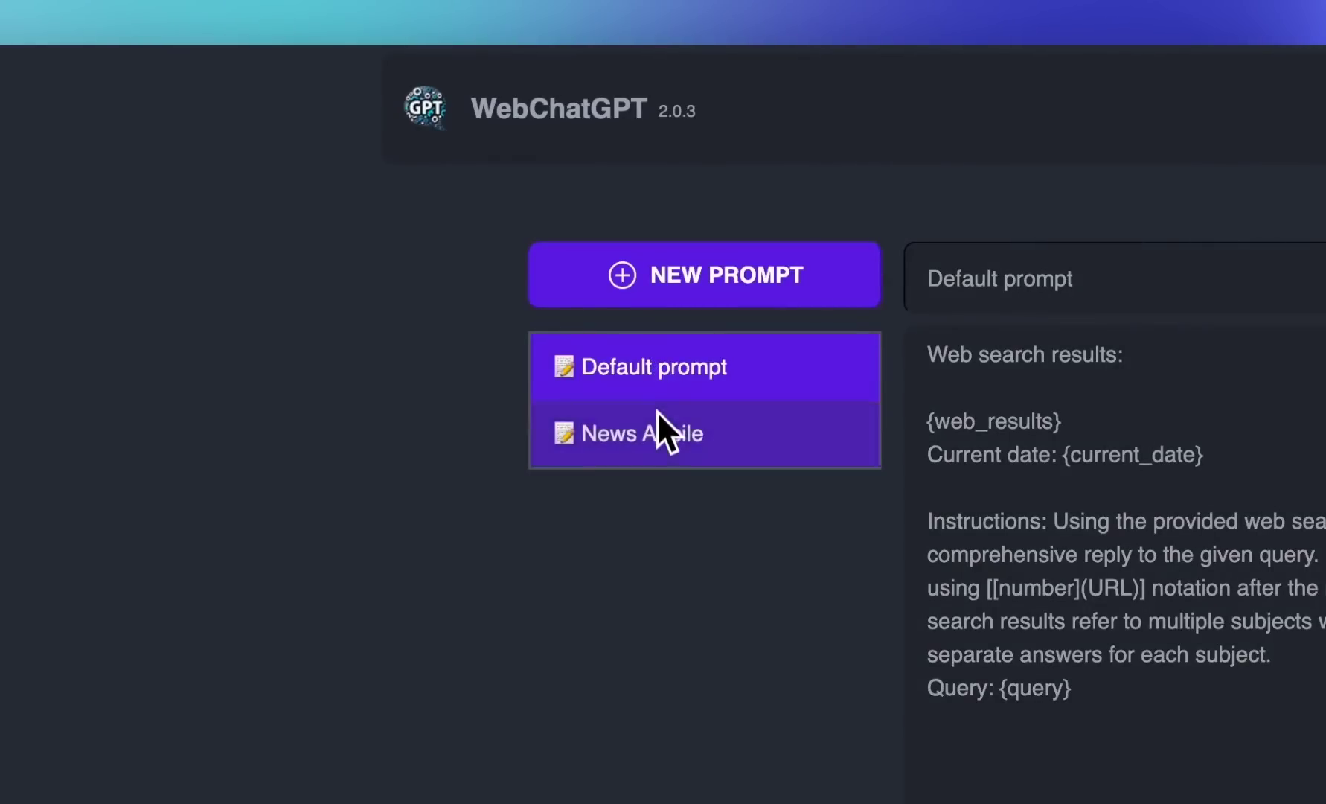
left_click(659, 416)
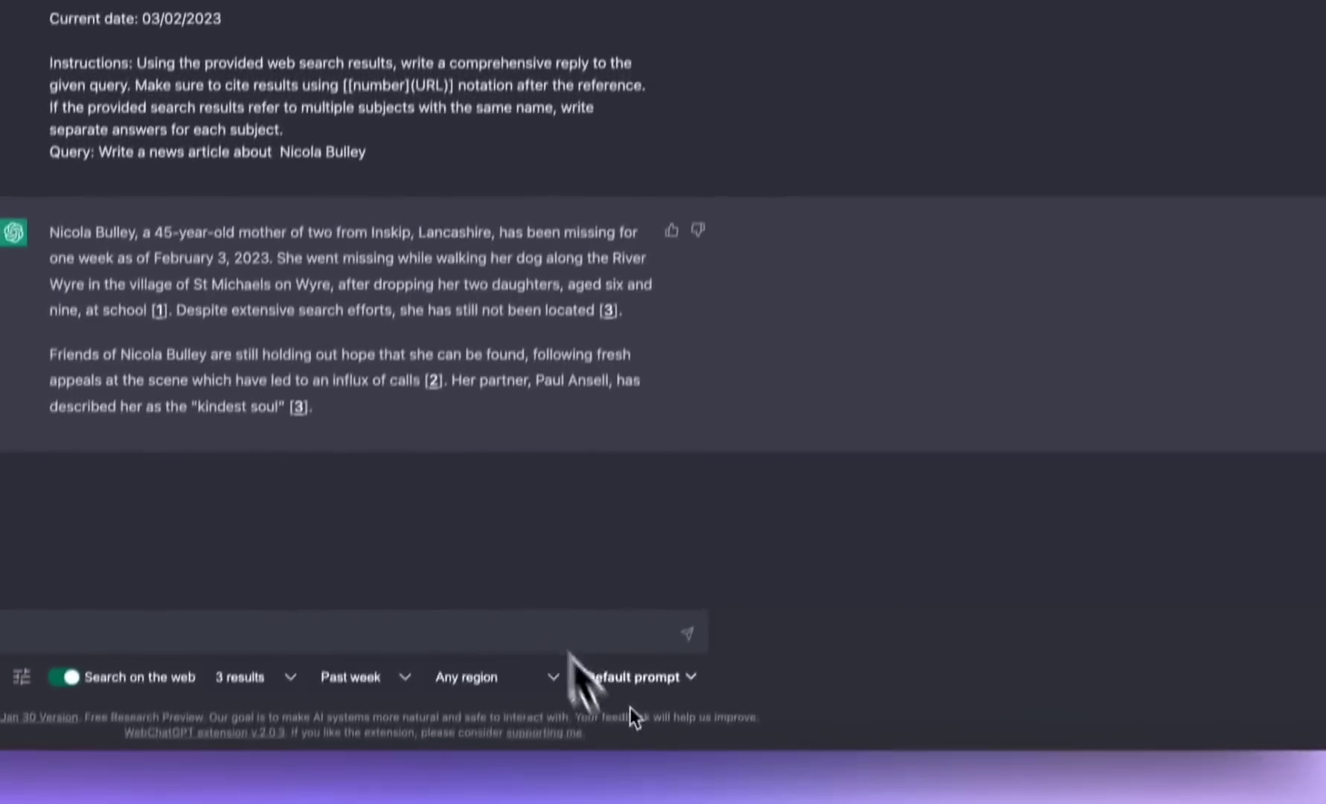
Step: Switch to the News Artcile prompt, resend the Nicola Bulley request, and raise results to 6
left_click(642, 677)
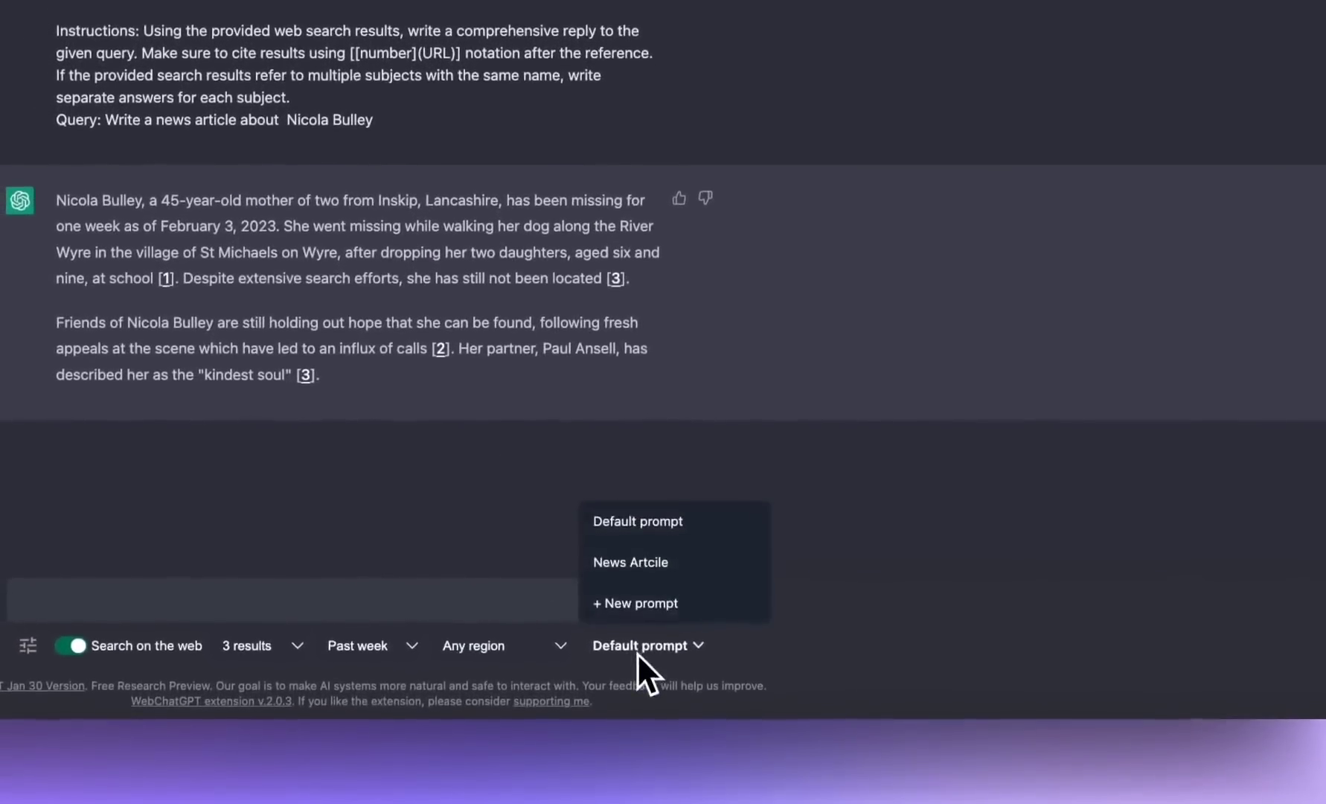
left_click(641, 564)
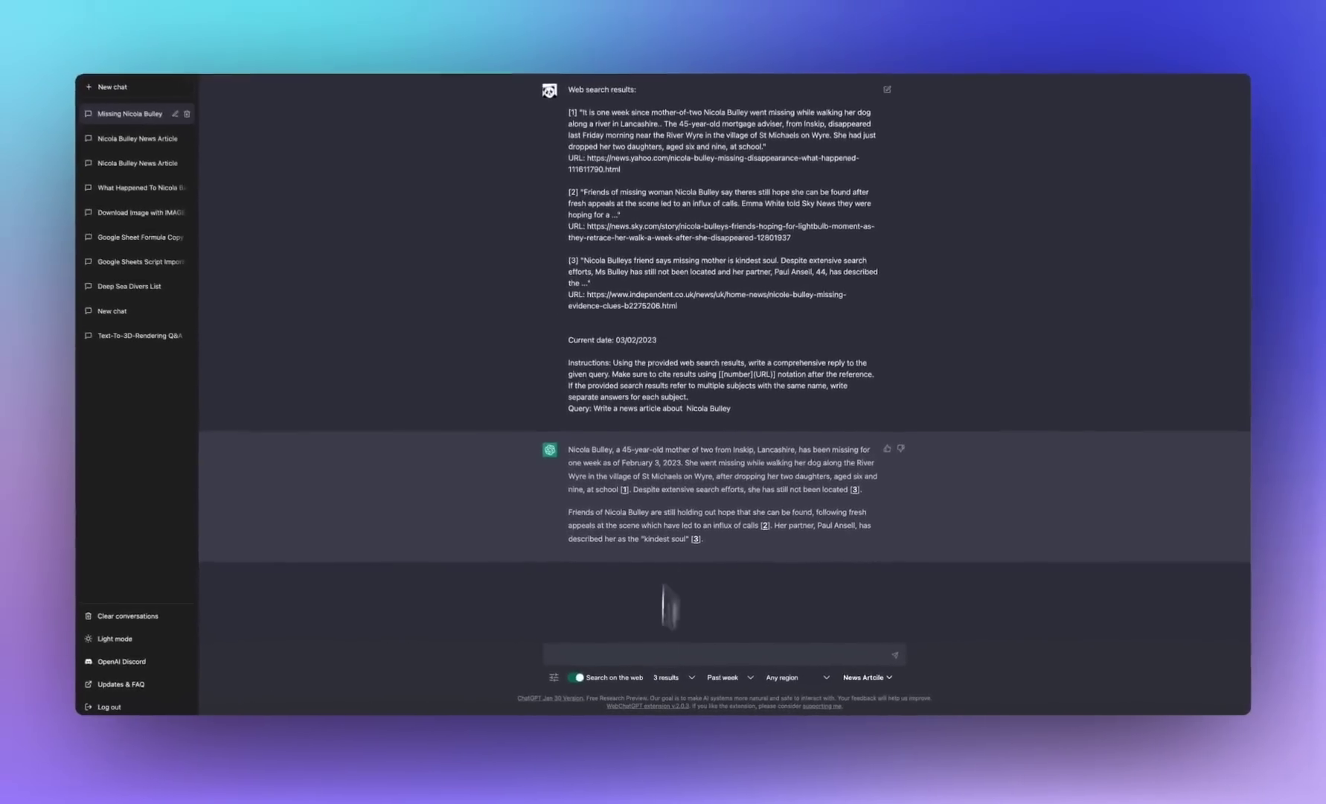
type("Write a news article about  Nicola Bulley")
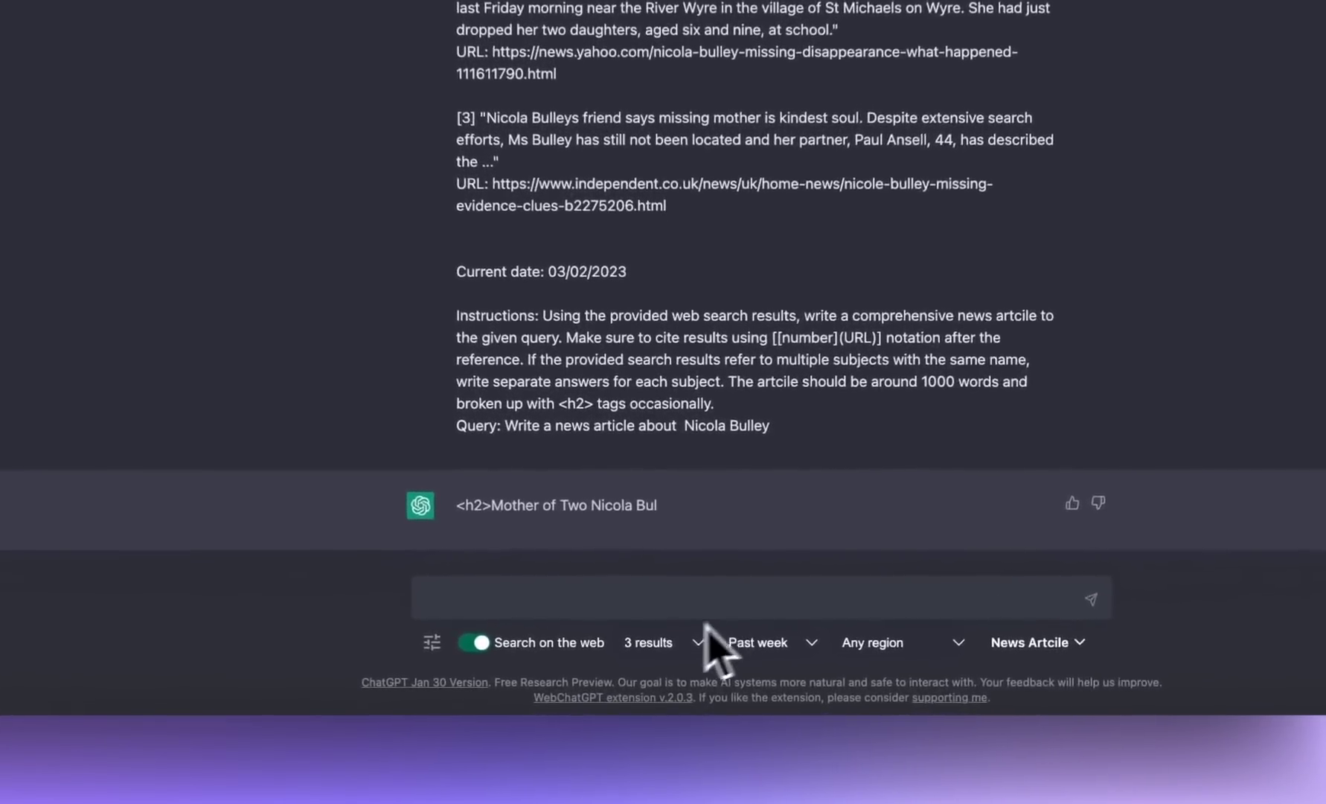
left_click(666, 678)
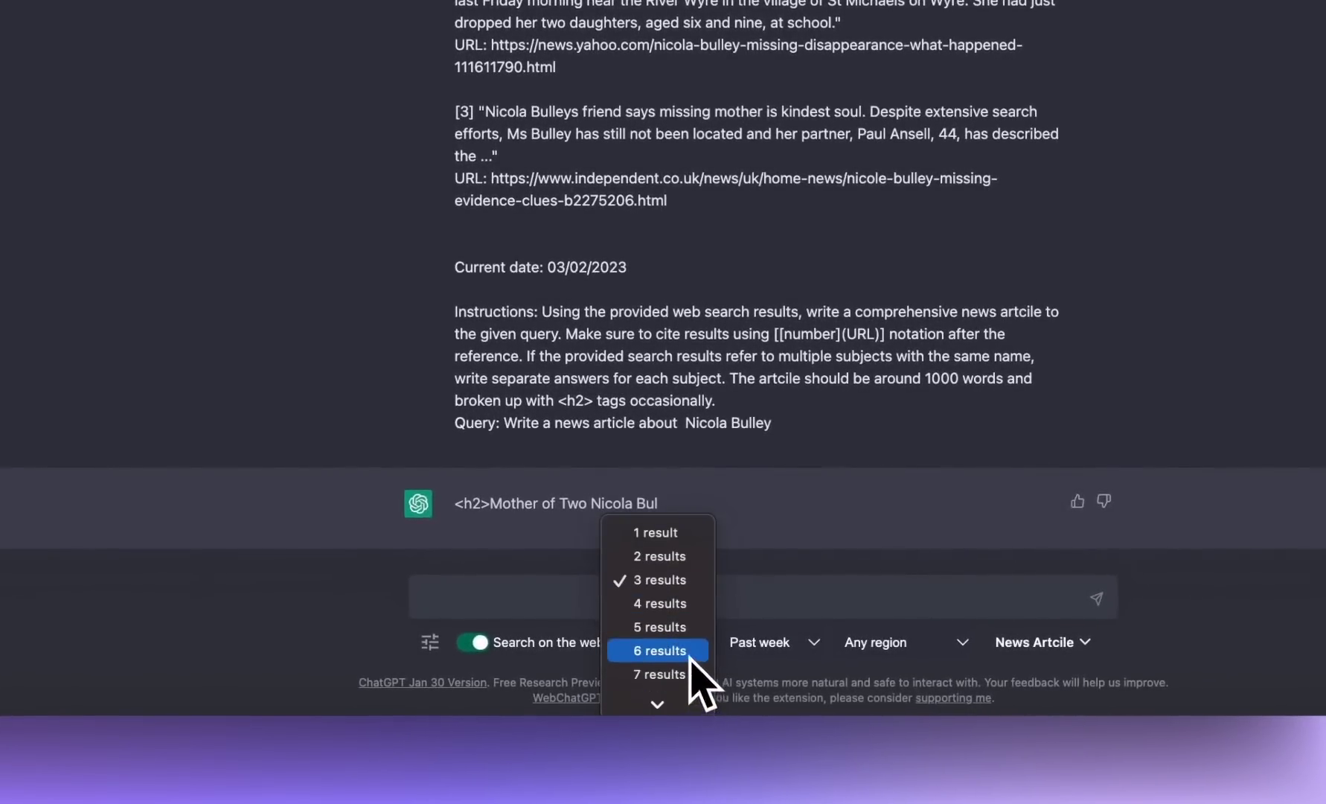
left_click(684, 648)
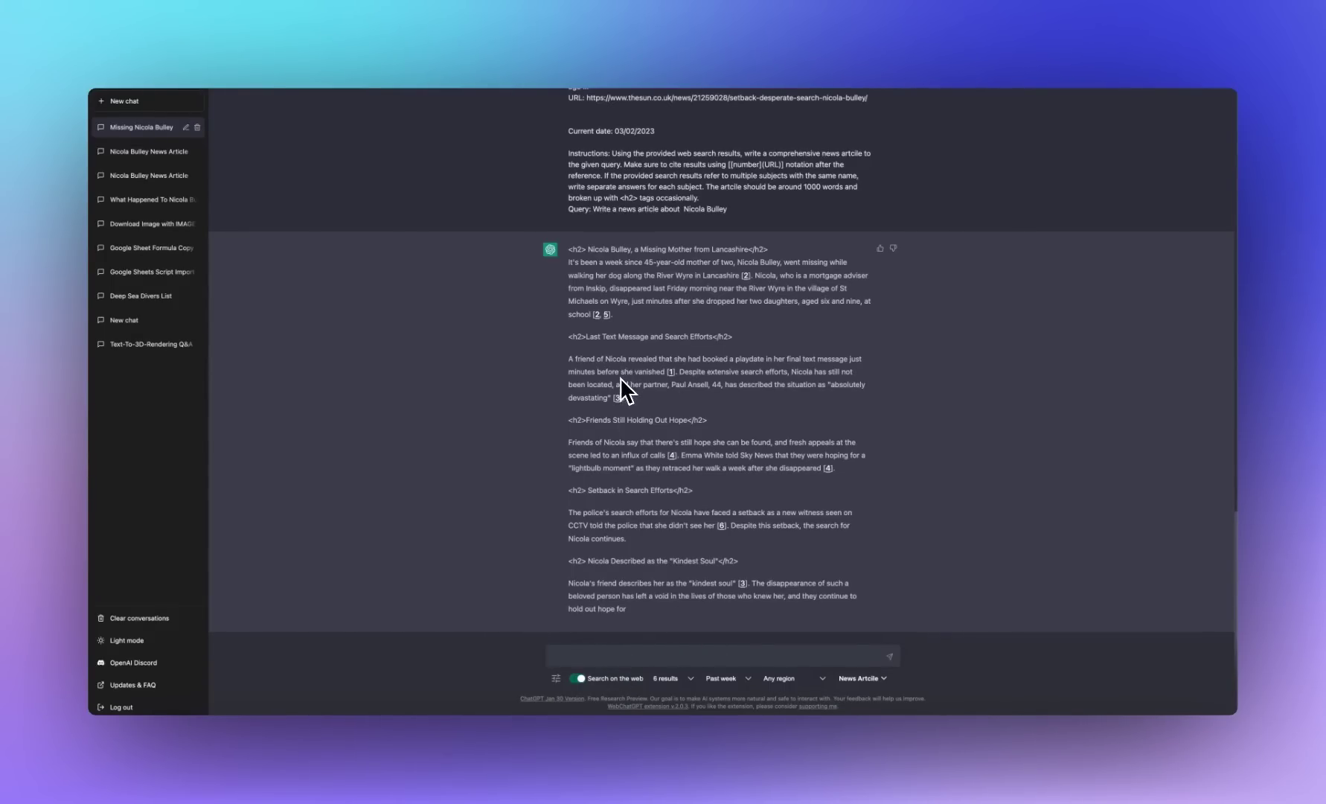
Step: Review the six web sources and select the full article with its <h2> subheadings for copying
scroll(570, 377, "up", 6)
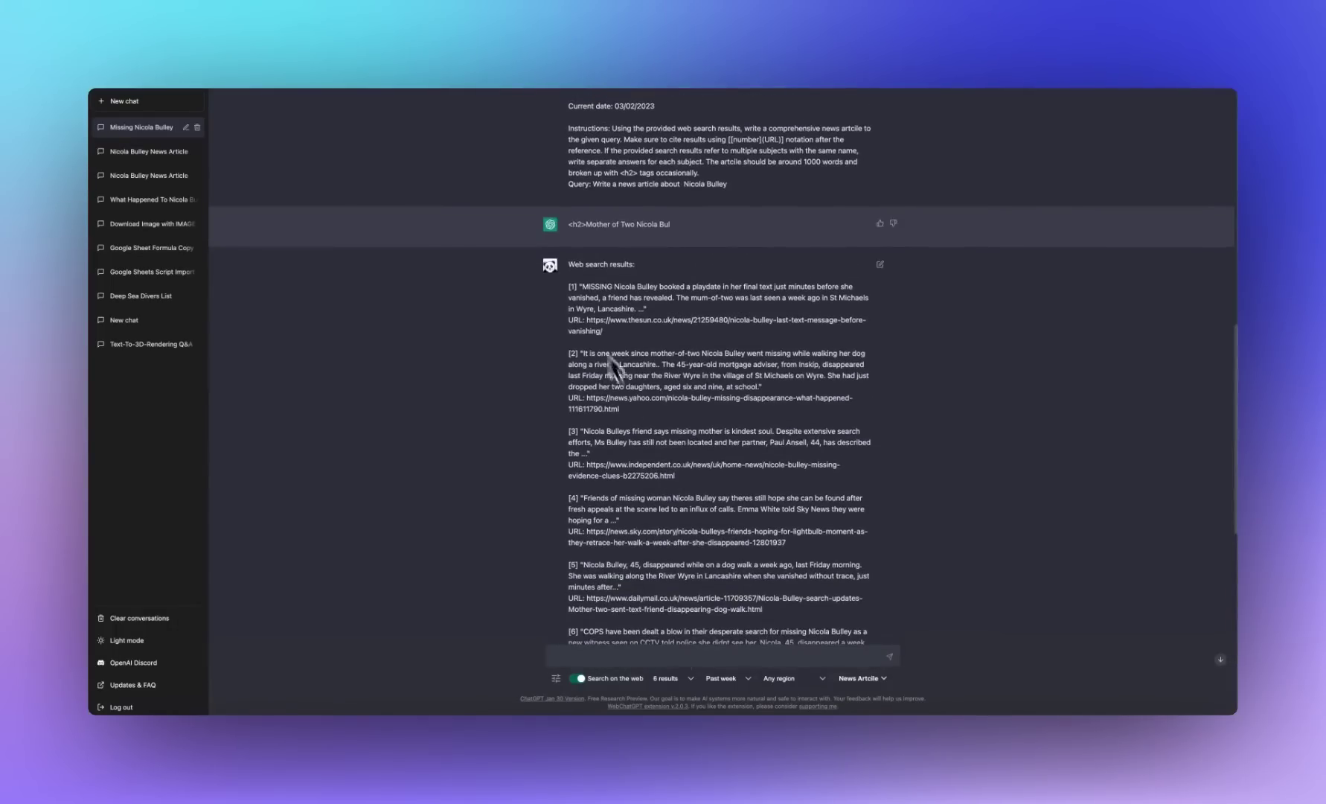
scroll(716, 431, "down", 6)
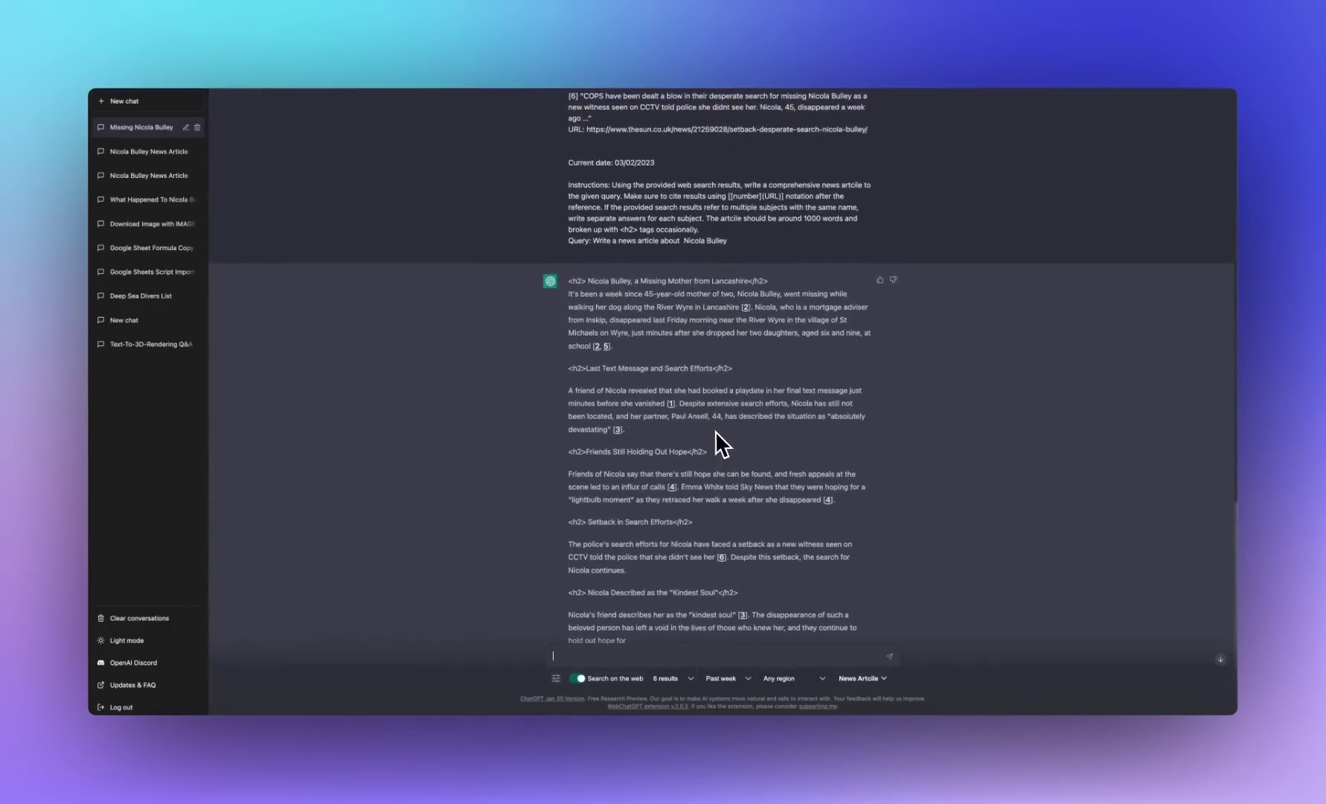
left_click_drag(716, 431, 655, 606)
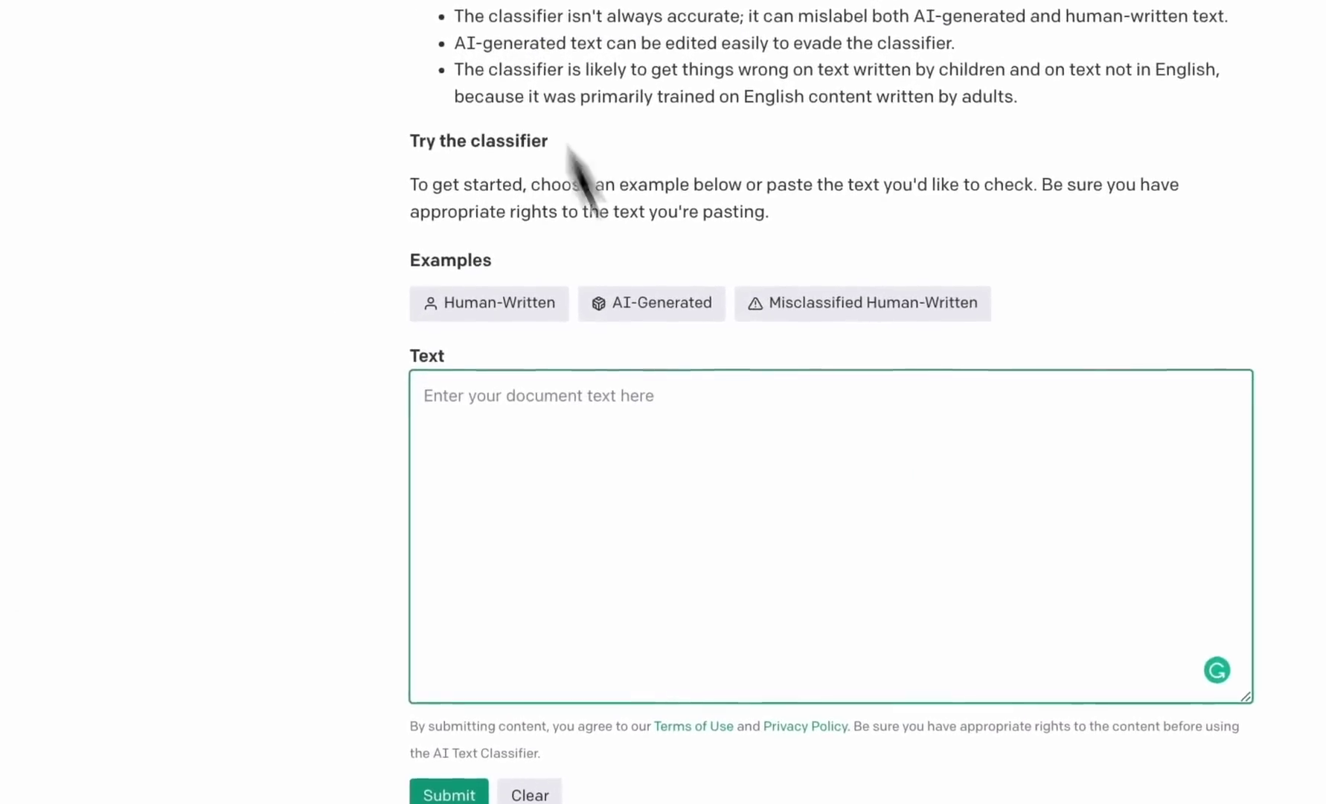
Step: Paste the Nicola Bulley article into the AI Text Classifier and submit it
key("ctrl+v")
scroll(438, 483, "down", 3)
scroll(465, 592, "up", 3)
left_click(466, 579)
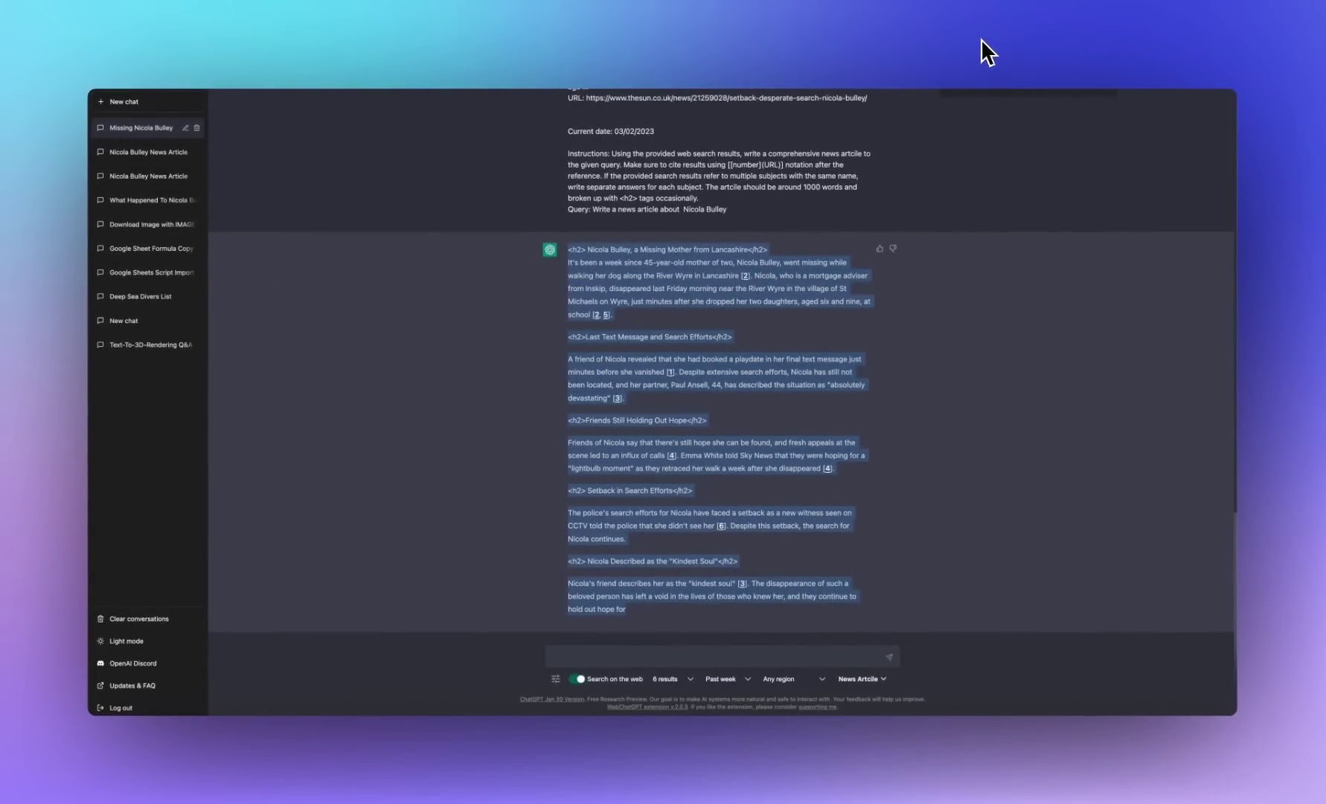
left_click(1027, 293)
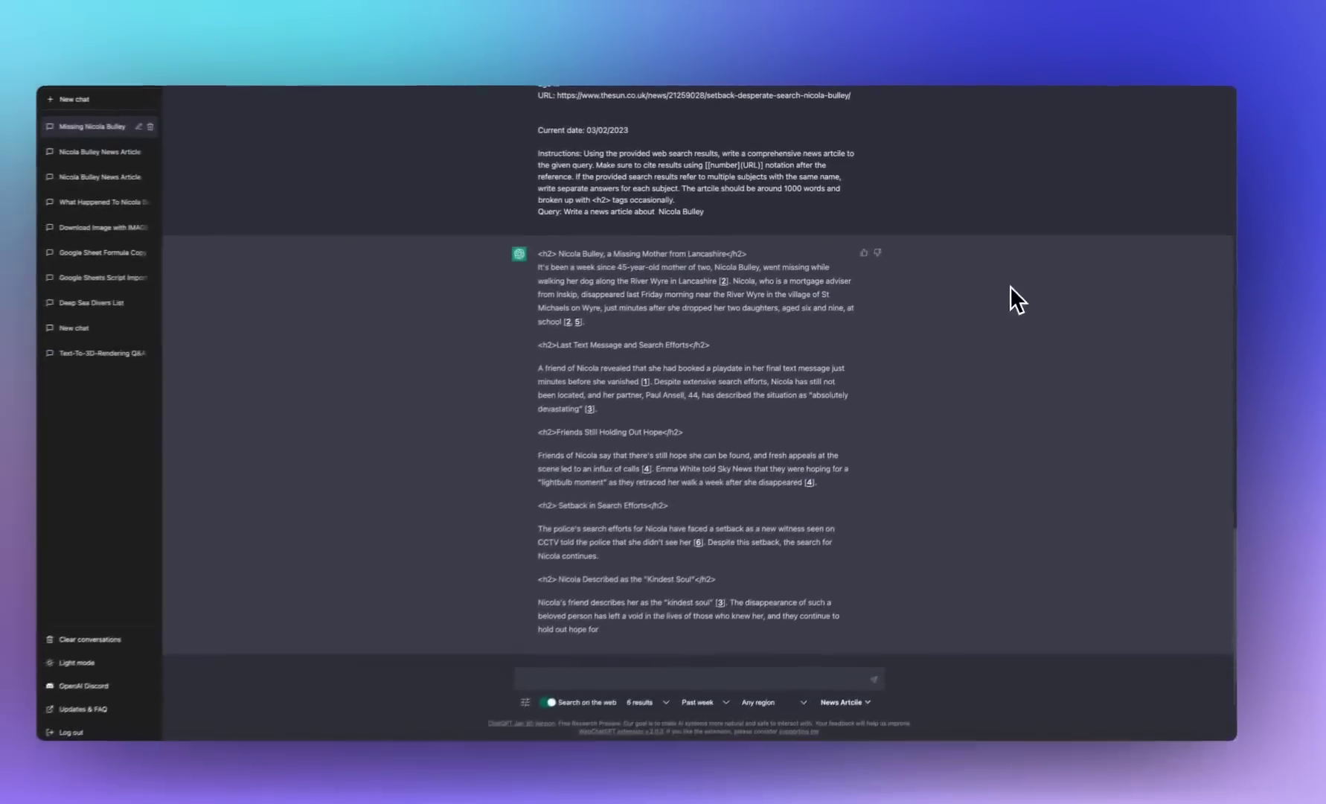